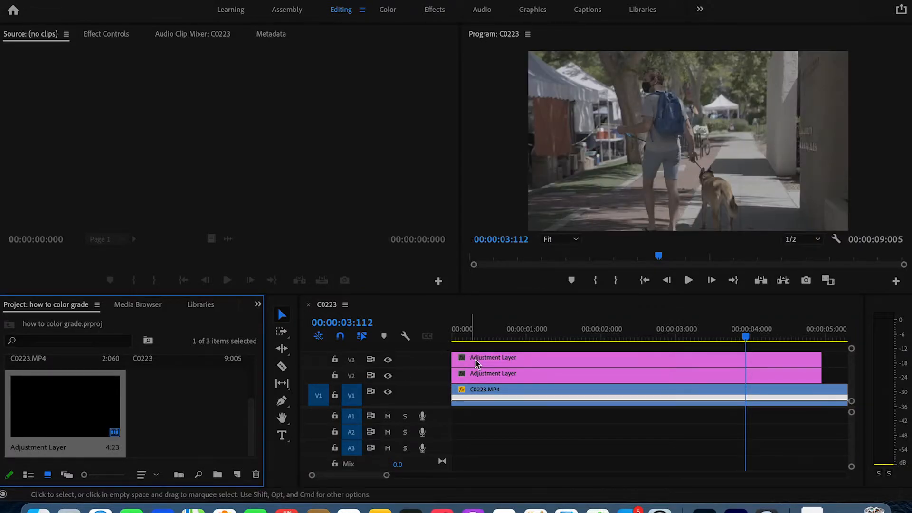
Step: Stack a third adjustment layer at the start of the sequence on track V4
{"action": "left_click_drag", "start_coordinate": [105, 401], "coordinate": [446, 346]}
{"action": "left_click_drag", "start_coordinate": [507, 372], "coordinate": [507, 372]}
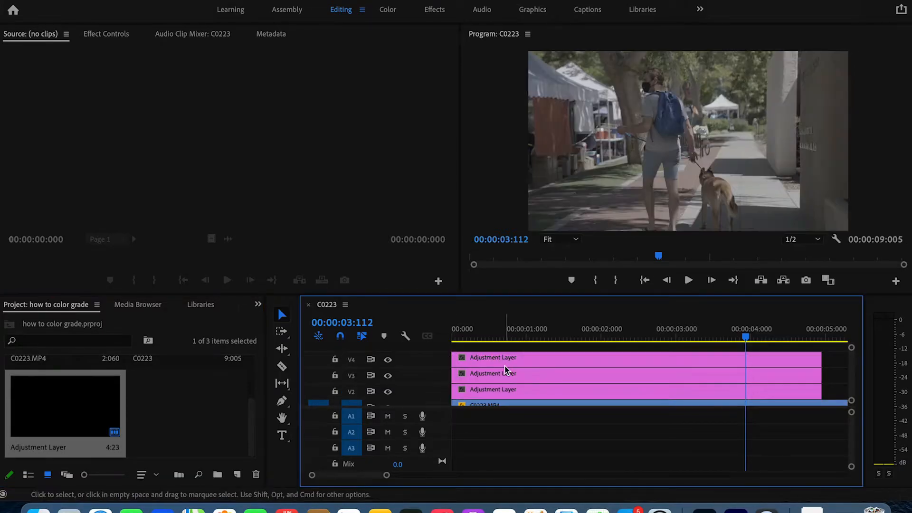
{"action": "key", "text": "backslash"}
{"action": "scroll", "coordinate": [504, 371], "scroll_direction": "down", "scroll_amount": 1}
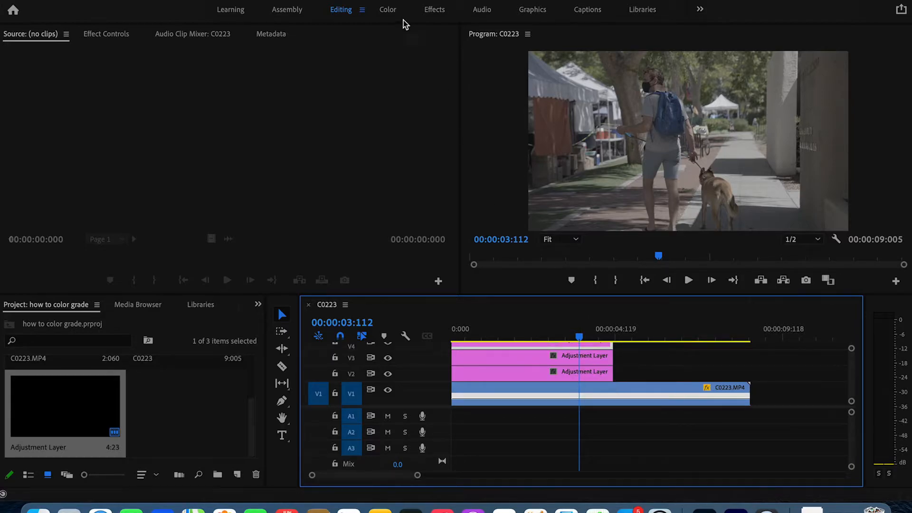
Step: Switch to the Color workspace and expand the Creative section of Lumetri Color for the V4 adjustment layer
{"action": "left_click", "coordinate": [388, 11]}
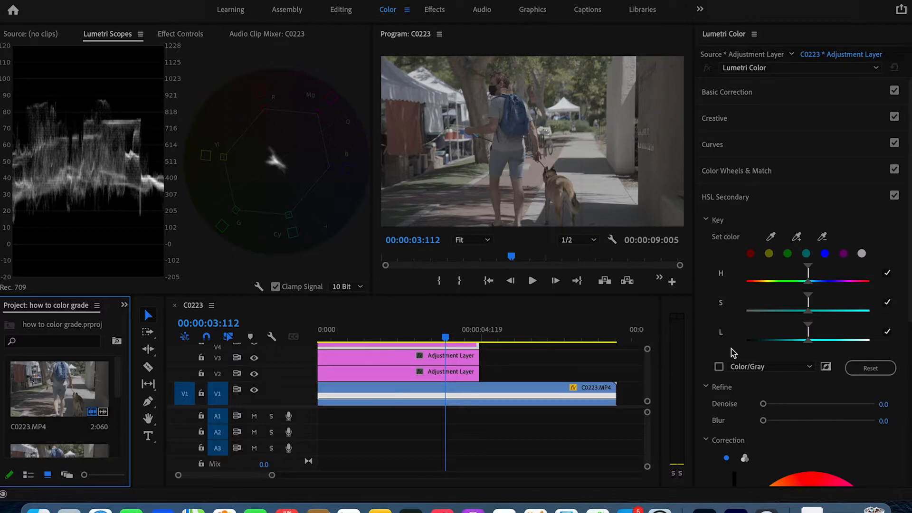
{"action": "left_click", "coordinate": [750, 251]}
{"action": "left_click", "coordinate": [731, 118]}
{"action": "left_click", "coordinate": [723, 120]}
{"action": "left_click", "coordinate": [741, 119]}
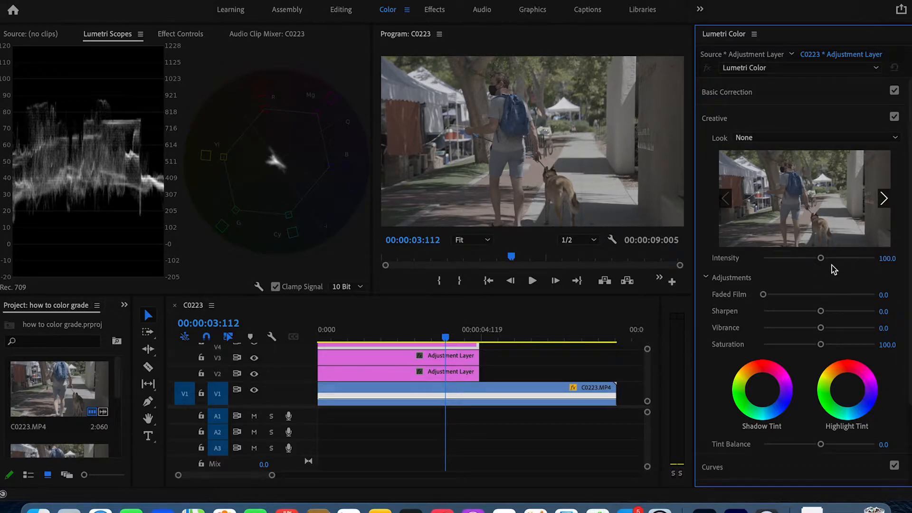
Step: Load the RWG_Log3G10 to REC709_BT1886 cube file from the Premiere editing tools folder as the V4 adjustment layer's creative look
{"action": "left_click", "coordinate": [760, 138]}
{"action": "left_click", "coordinate": [739, 174]}
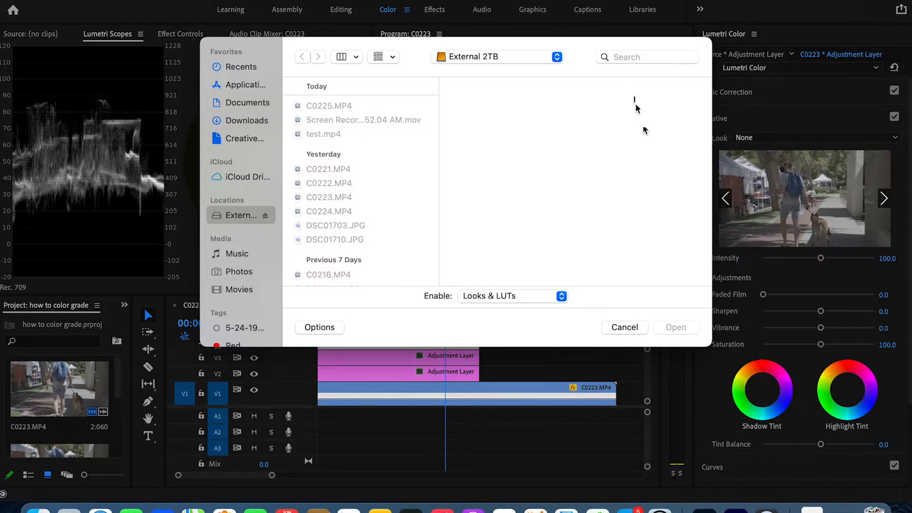
{"action": "left_click", "coordinate": [630, 55]}
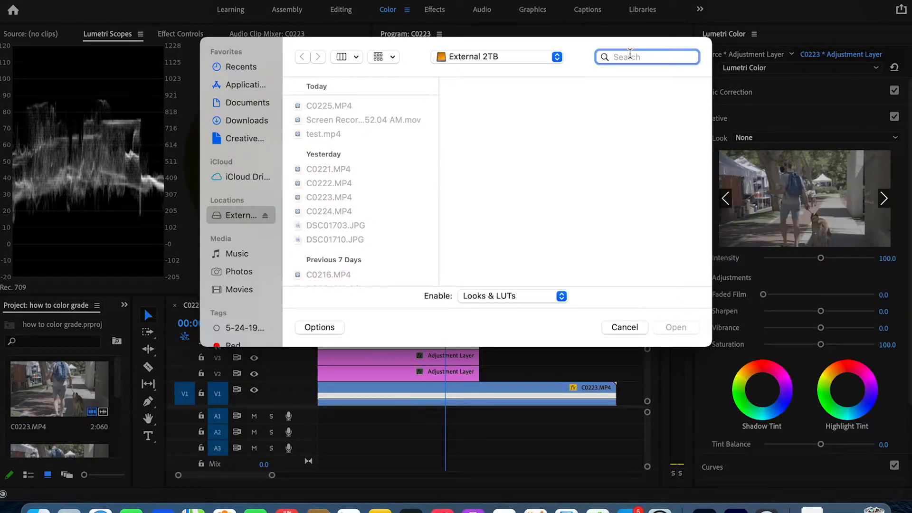
{"action": "type", "text": "pre"}
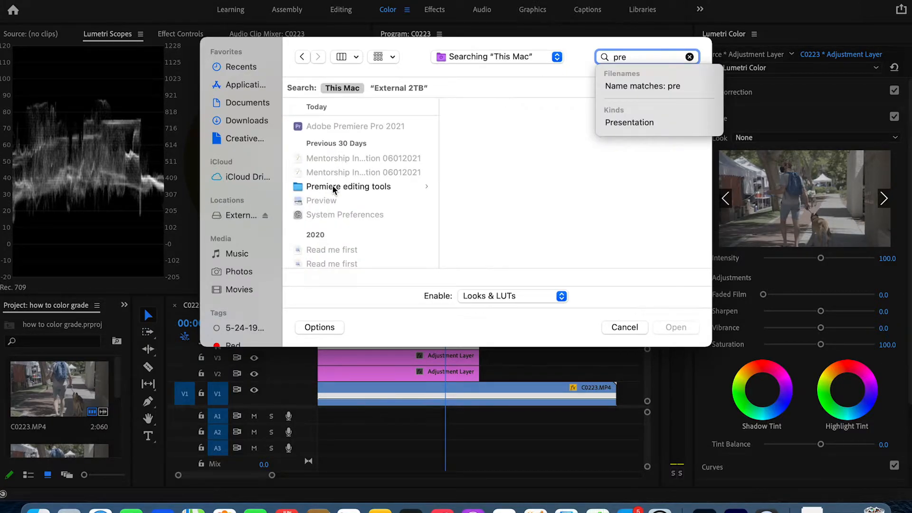
{"action": "left_click", "coordinate": [333, 187]}
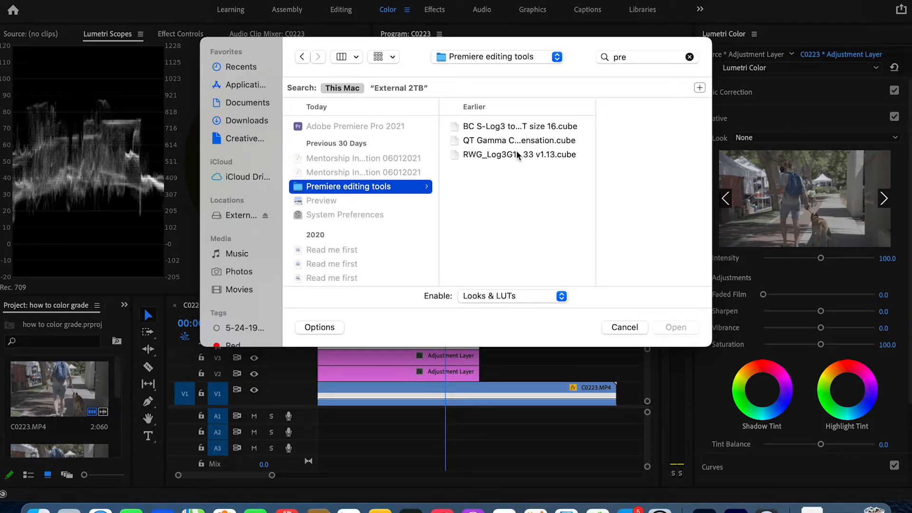
{"action": "left_click", "coordinate": [520, 153]}
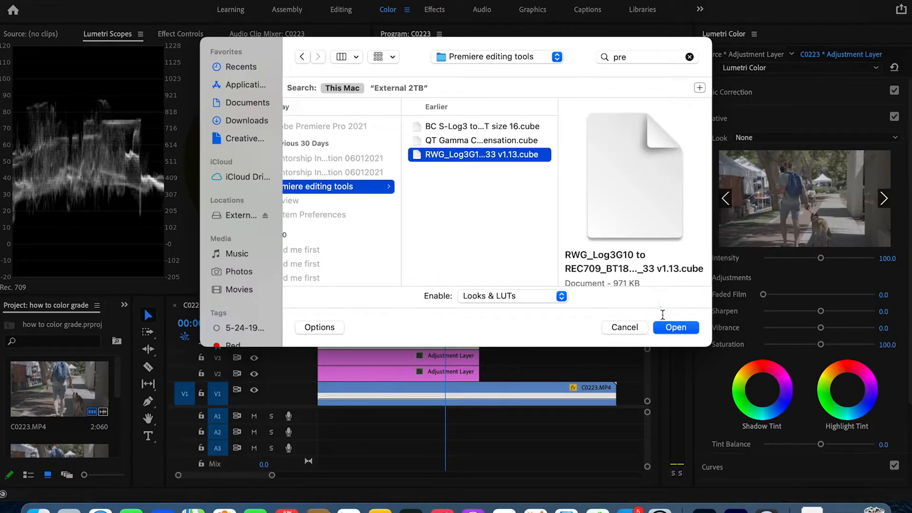
{"action": "left_click", "coordinate": [671, 329]}
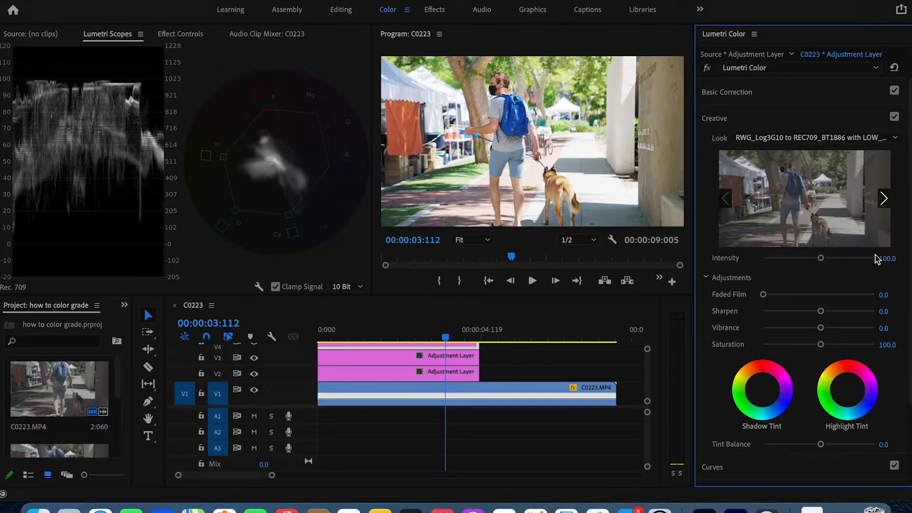
Step: Toggle the Creative correction off and on to compare the image with and without the look
{"action": "left_click", "coordinate": [893, 118]}
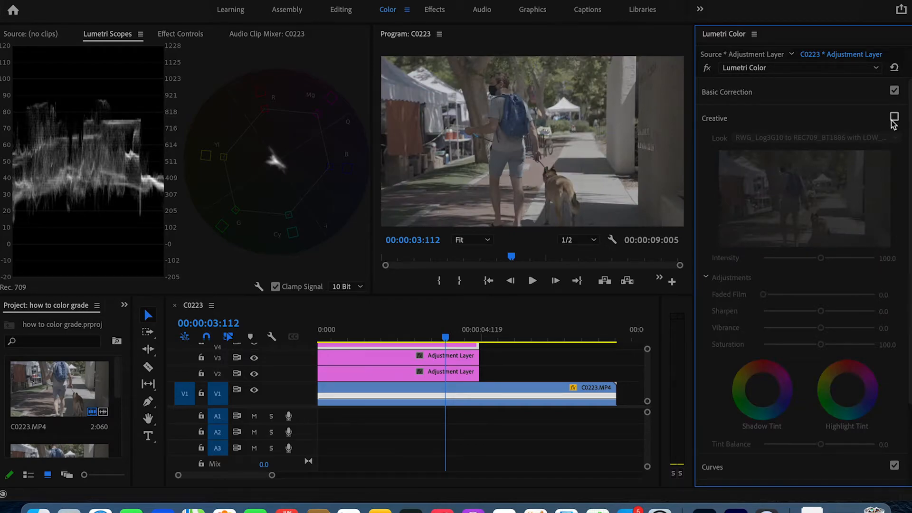
{"action": "left_click", "coordinate": [892, 118]}
{"action": "left_click", "coordinate": [893, 117]}
{"action": "left_click", "coordinate": [893, 118]}
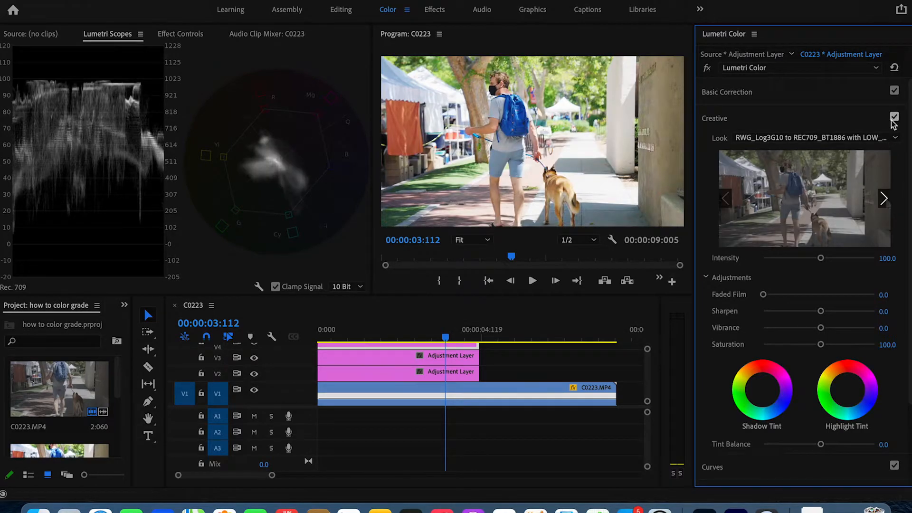
Step: Set the intensity of the V4 adjustment layer's creative look to 50
{"action": "left_click", "coordinate": [887, 258]}
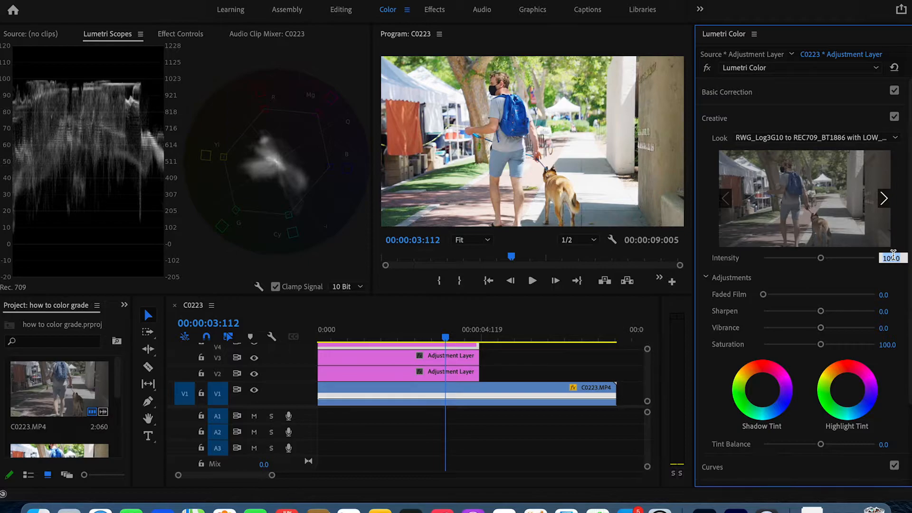
{"action": "type", "text": "50"}
{"action": "key", "text": "Return"}
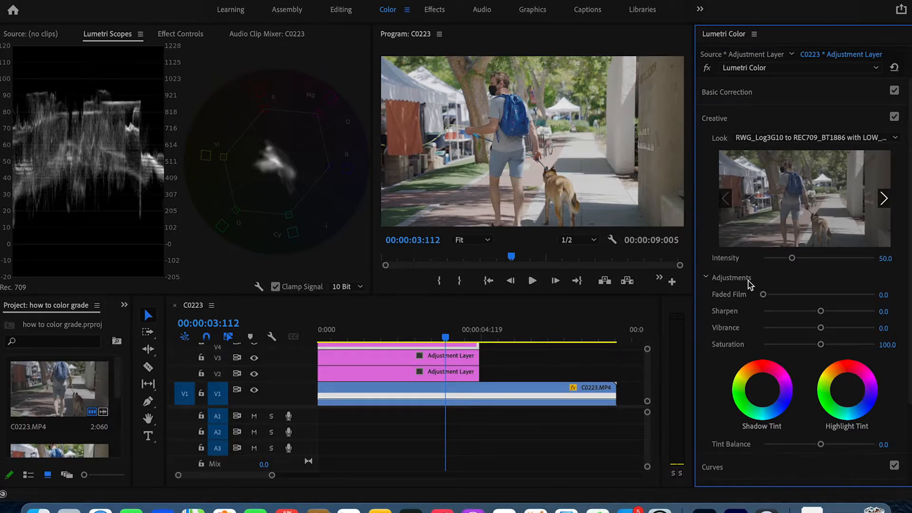
Step: In Basic Correction for the V2 adjustment layer, set exposure to 0.9, highlights to -44.0 and shadows to -58.9
{"action": "left_click", "coordinate": [736, 93]}
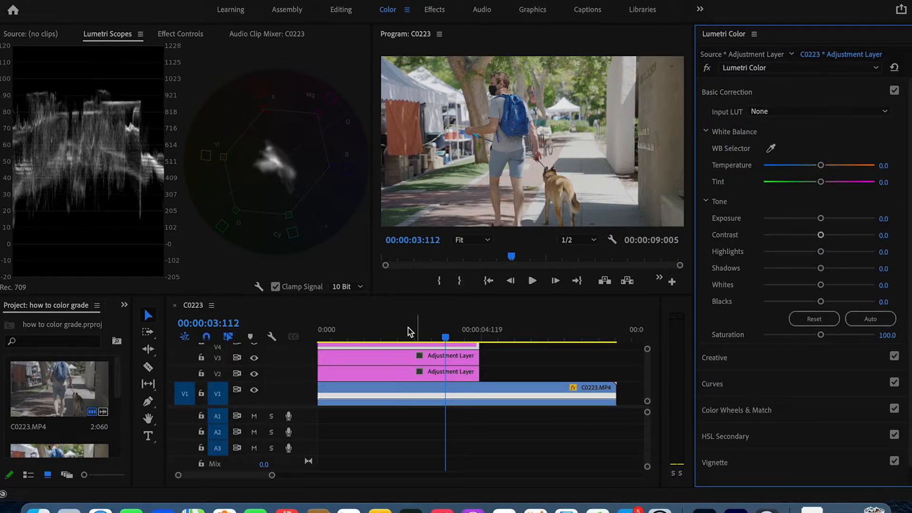
{"action": "left_click", "coordinate": [409, 373]}
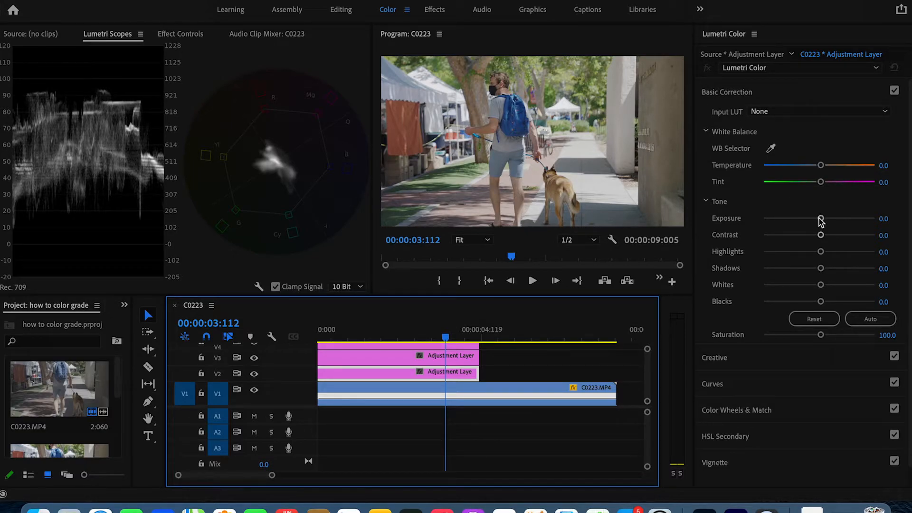
{"action": "left_click_drag", "start_coordinate": [821, 219], "coordinate": [823, 220]}
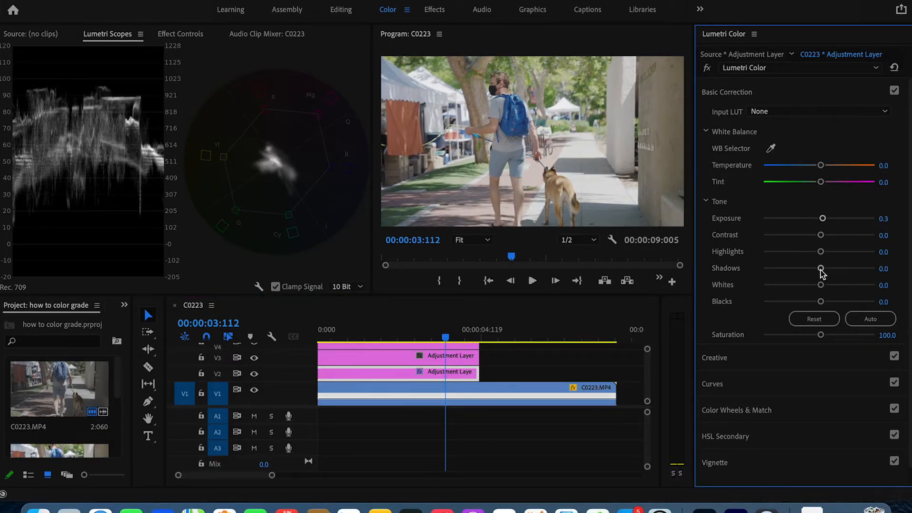
{"action": "left_click_drag", "start_coordinate": [820, 268], "coordinate": [784, 277]}
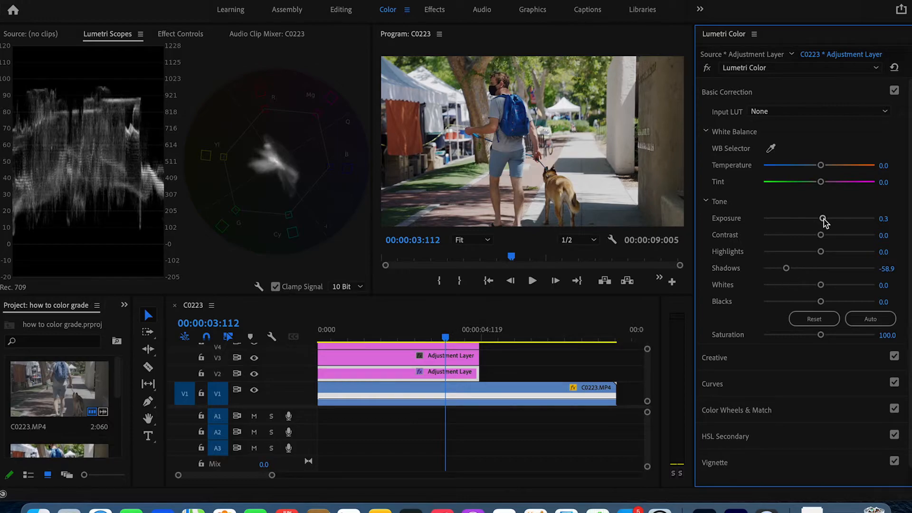
{"action": "left_click_drag", "start_coordinate": [823, 222], "coordinate": [829, 219]}
{"action": "left_click_drag", "start_coordinate": [821, 255], "coordinate": [794, 263]}
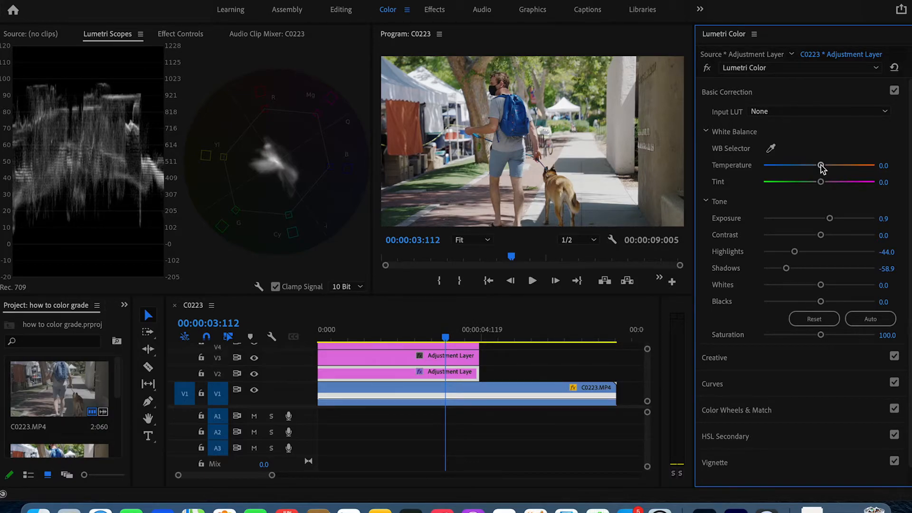
Step: Cool the V2 adjustment layer's temperature to -1.7 and add the RGB parade to the Lumetri scopes
{"action": "left_click_drag", "start_coordinate": [820, 166], "coordinate": [817, 167]}
{"action": "left_click", "coordinate": [259, 286]}
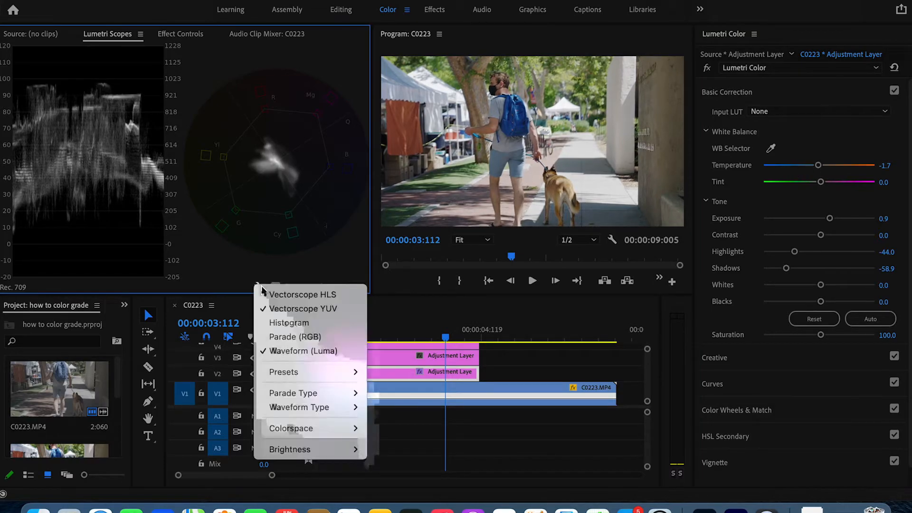
{"action": "left_click", "coordinate": [295, 336]}
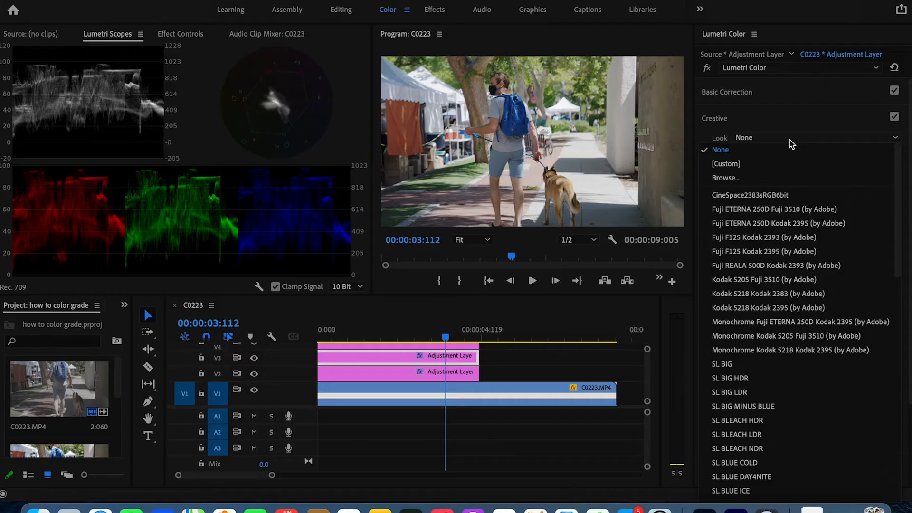
Step: Load Phntm_Eterna_A7s3_G2.cube from the luts folder as the creative look of the V3 adjustment layer
{"action": "left_click", "coordinate": [735, 180]}
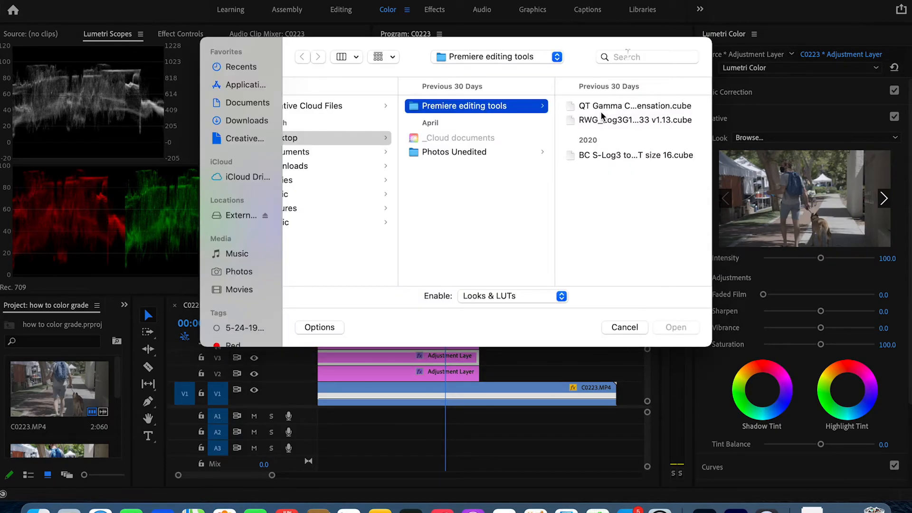
{"action": "left_click", "coordinate": [627, 55]}
{"action": "type", "text": "\\"}
{"action": "type", "text": "ut"}
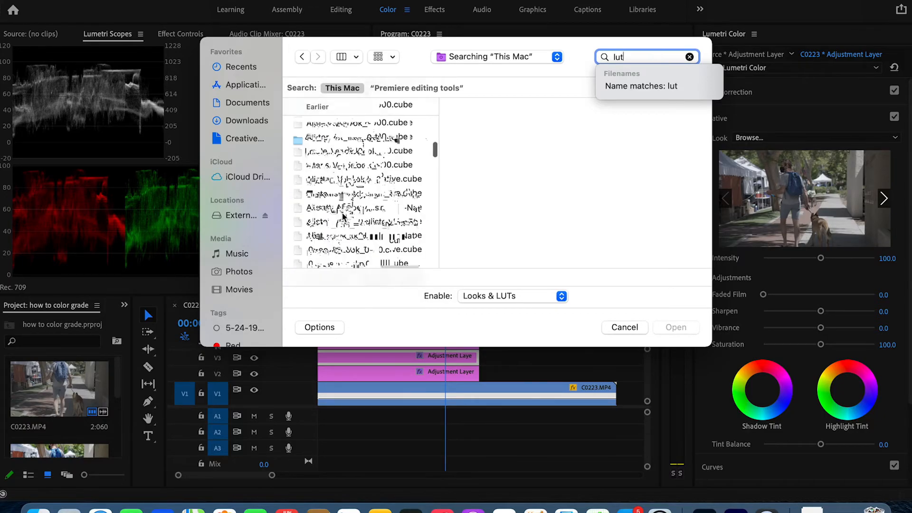
{"action": "scroll", "coordinate": [343, 216], "scroll_direction": "down", "scroll_amount": 10}
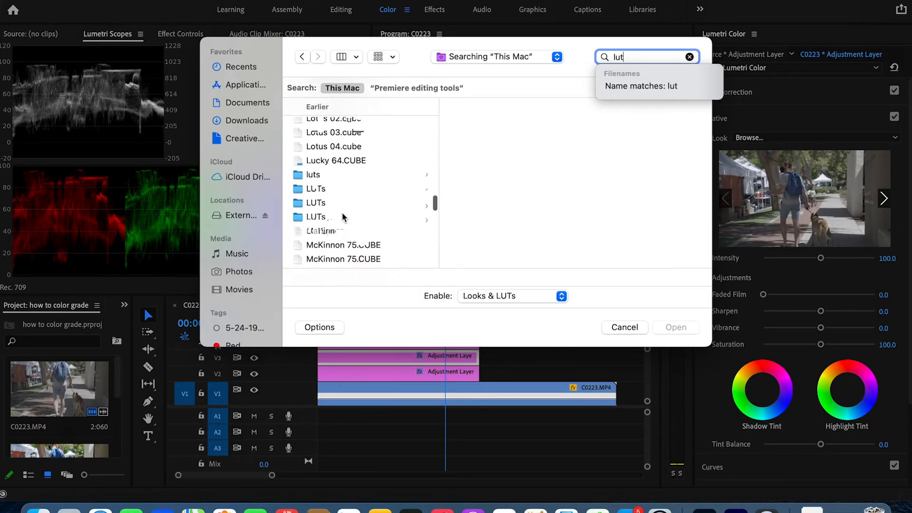
{"action": "left_click", "coordinate": [329, 151]}
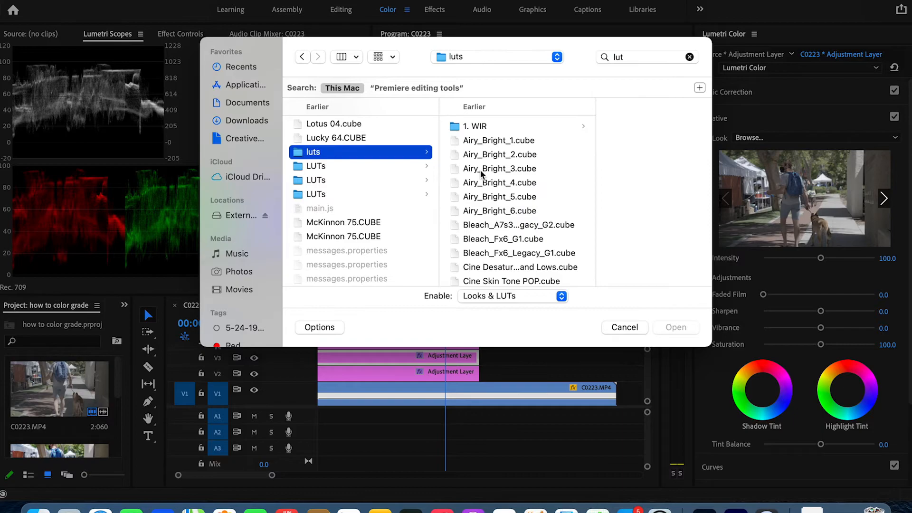
{"action": "scroll", "coordinate": [481, 172], "scroll_direction": "down", "scroll_amount": 15}
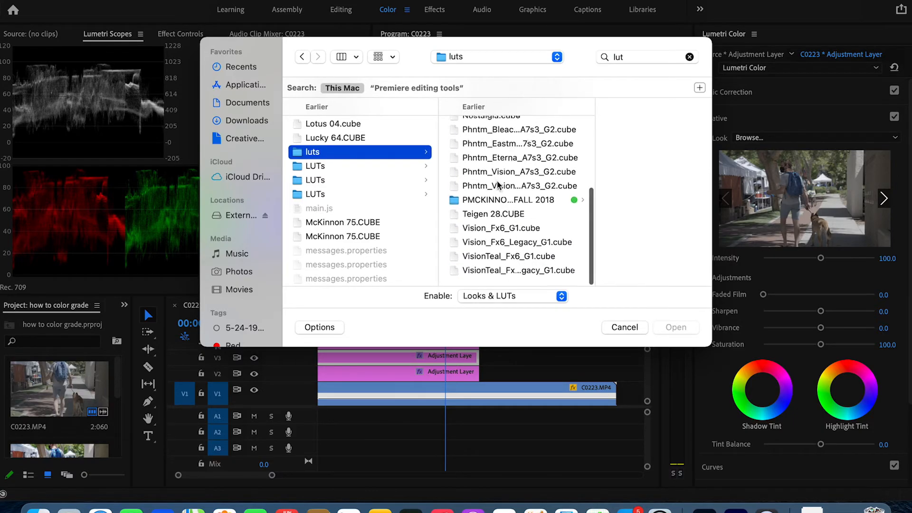
{"action": "left_click", "coordinate": [489, 162]}
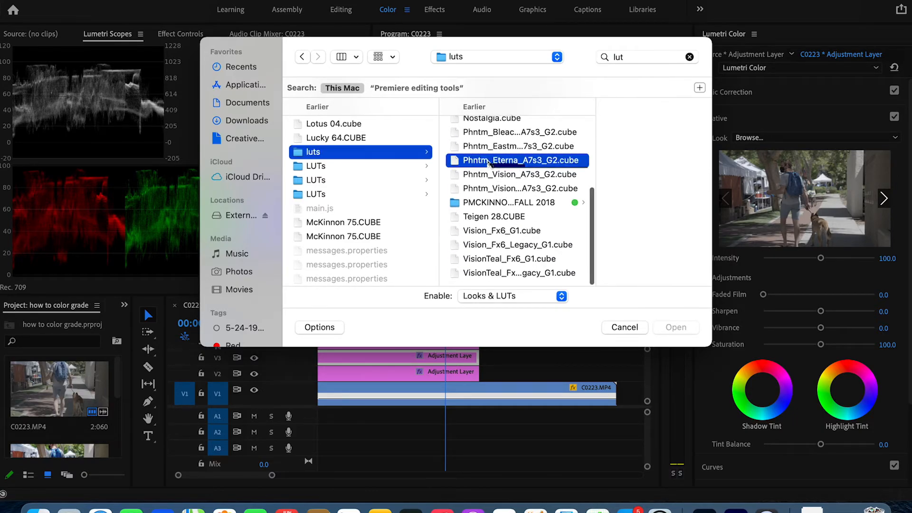
{"action": "left_click", "coordinate": [489, 161]}
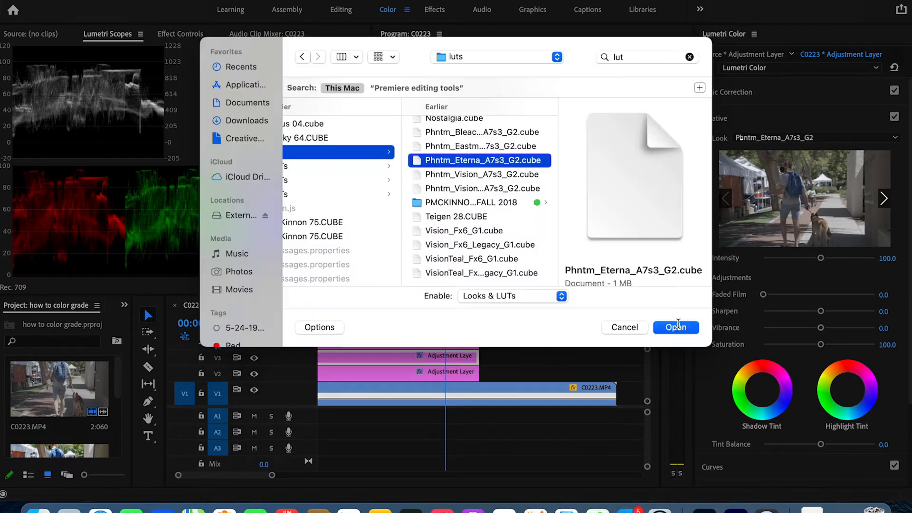
{"action": "left_click", "coordinate": [678, 324]}
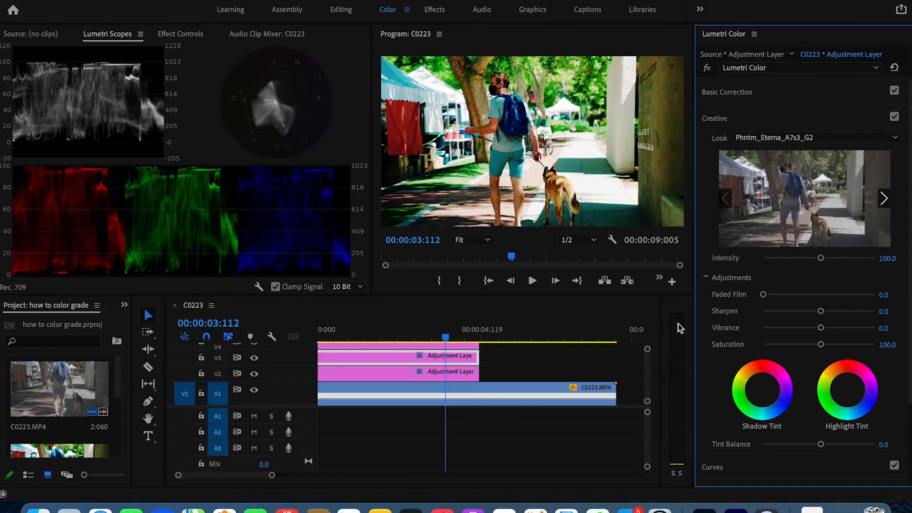
Step: Set the Phntm_Eterna look's intensity to 20 and return to the Editing workspace
{"action": "left_click", "coordinate": [891, 259]}
{"action": "type", "text": "20"}
{"action": "key", "text": "Return"}
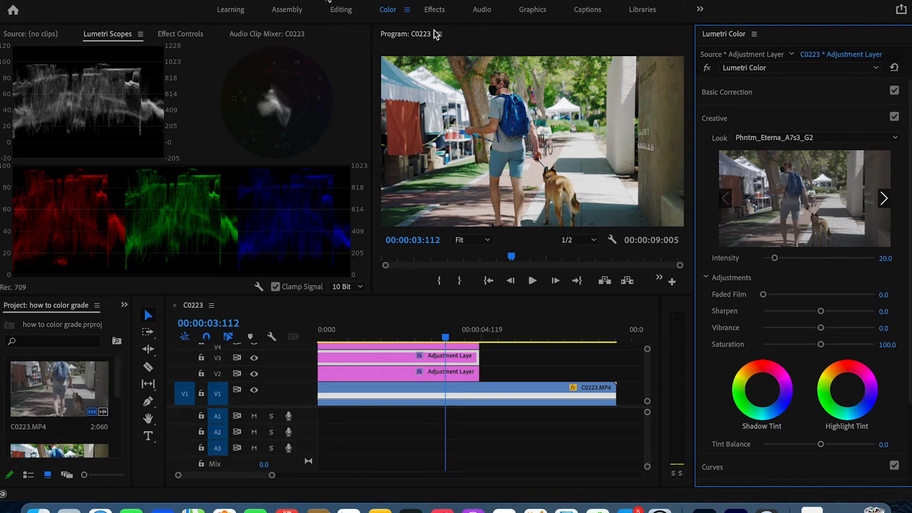
{"action": "left_click", "coordinate": [337, 10]}
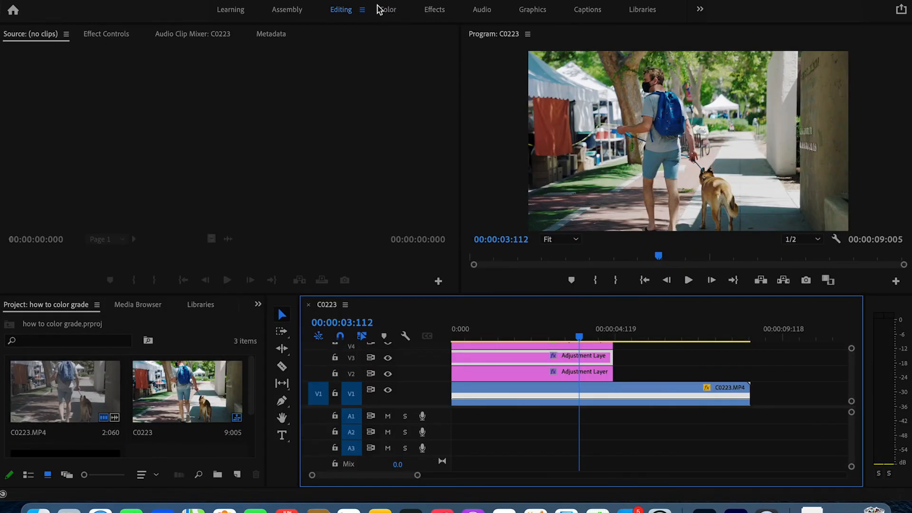